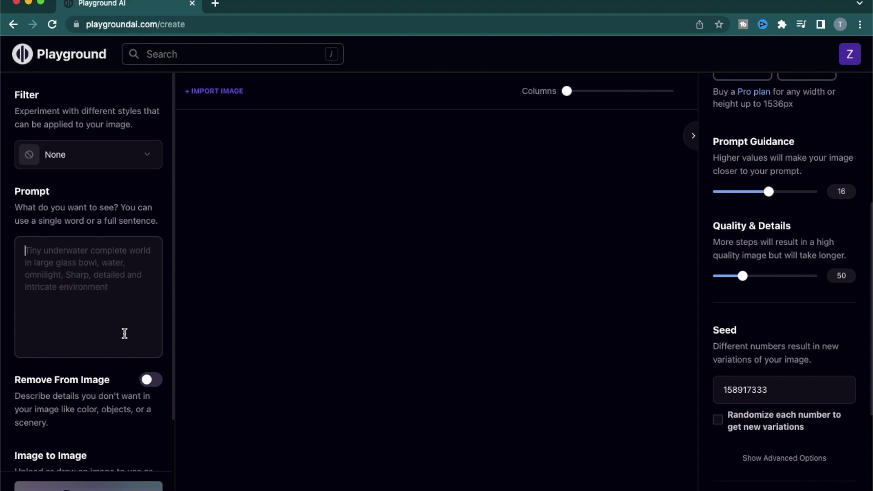
- Generate an 'english pot roast' image, then extend the prompt with 'with bread'
{"action": "type", "text": "engl"}
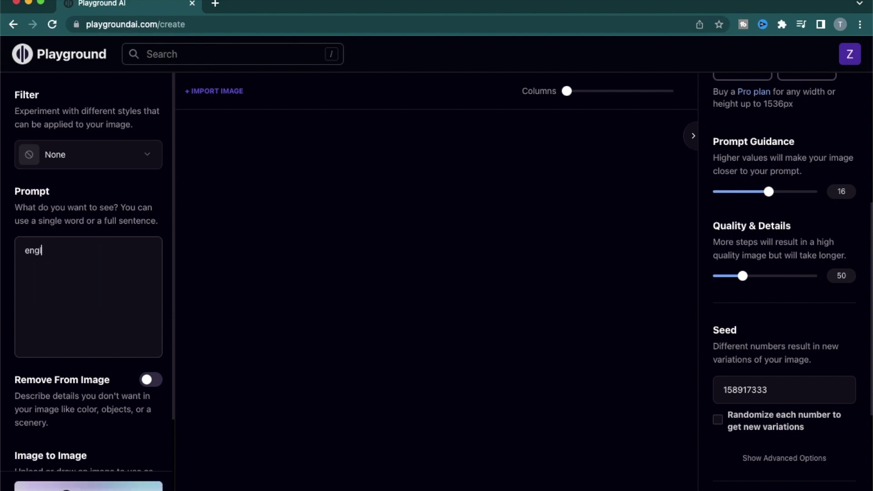
{"action": "type", "text": "ish pot roast"}
{"action": "left_click", "coordinate": [89, 486]}
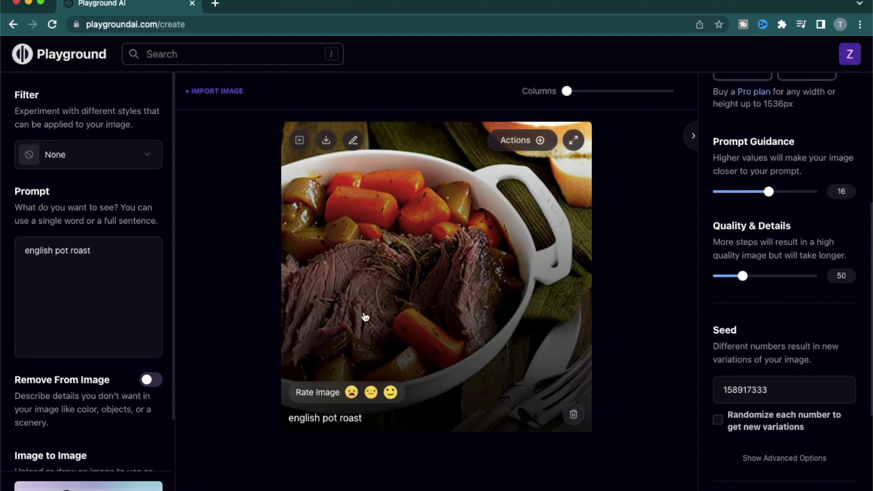
{"action": "left_click", "coordinate": [147, 289]}
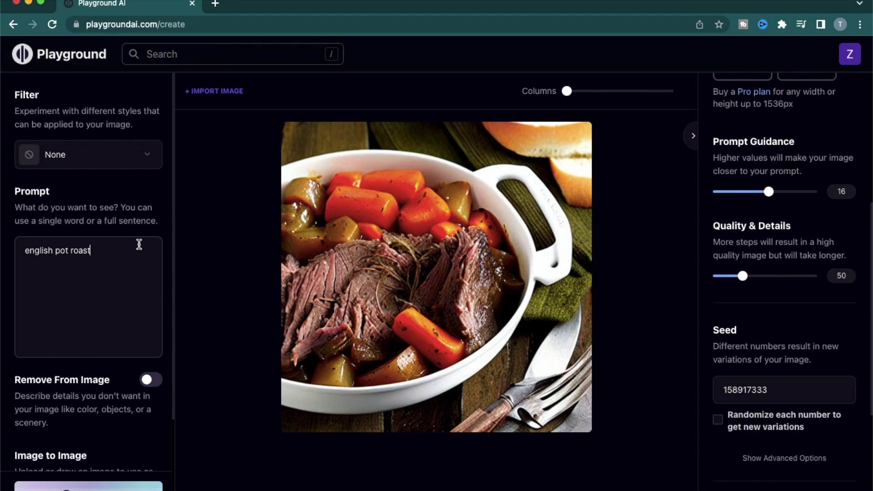
{"action": "type", "text": "with bread"}
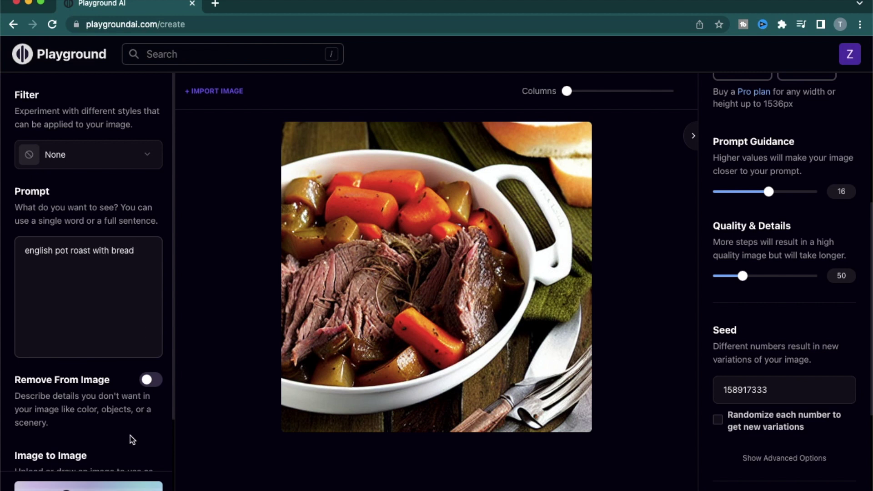
- Generate the 'english pot roast with bread' image, then start replacing 'bread' with 'croissant'
{"action": "left_click", "coordinate": [115, 481]}
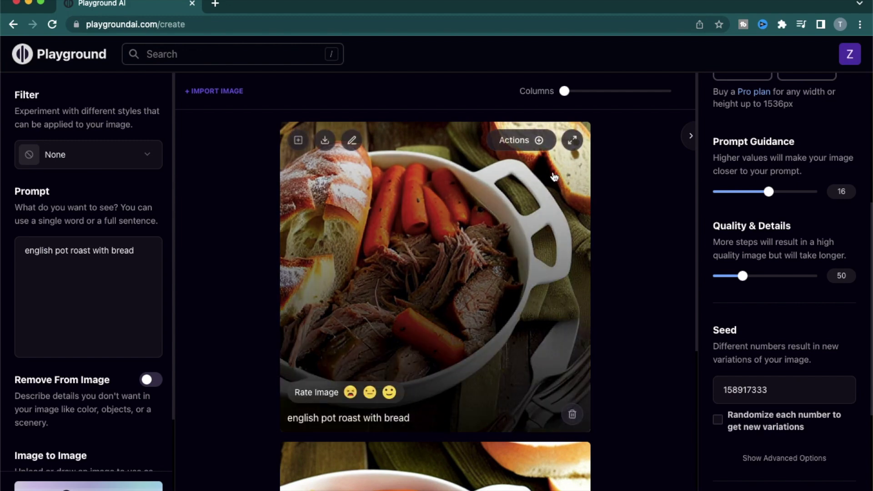
{"action": "left_click", "coordinate": [140, 265]}
{"action": "key", "text": "BackSpace"}
{"action": "key", "text": "BackSpace"}
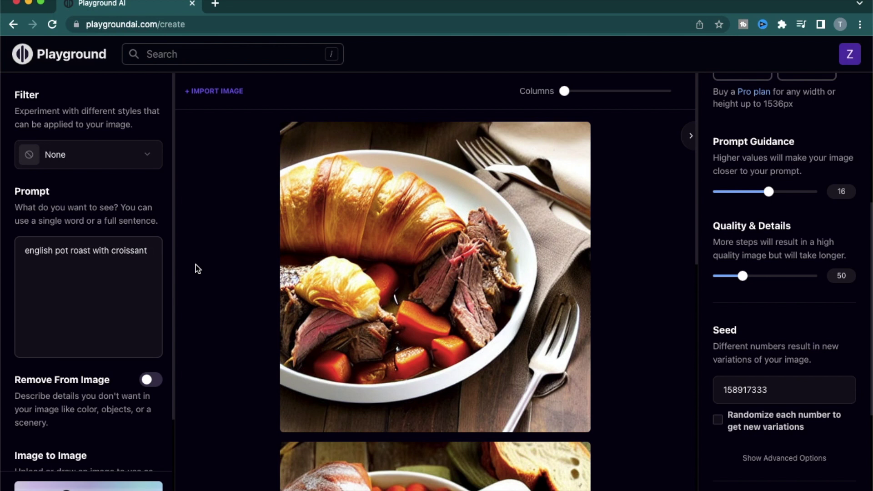
- Append 'with bananas', then 'and cherries' to the prompt, generating after each addition
{"action": "type", "text": "with bananas"}
{"action": "left_click", "coordinate": [89, 486]}
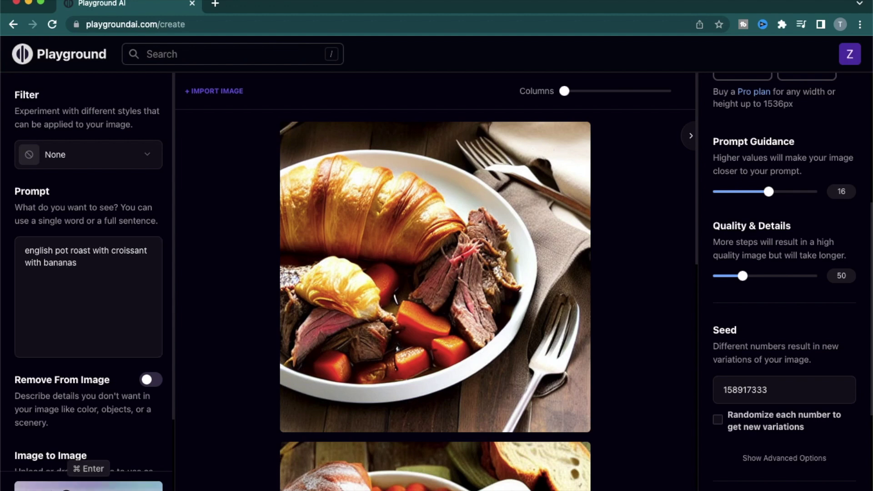
{"action": "mouse_move", "coordinate": [378, 216]}
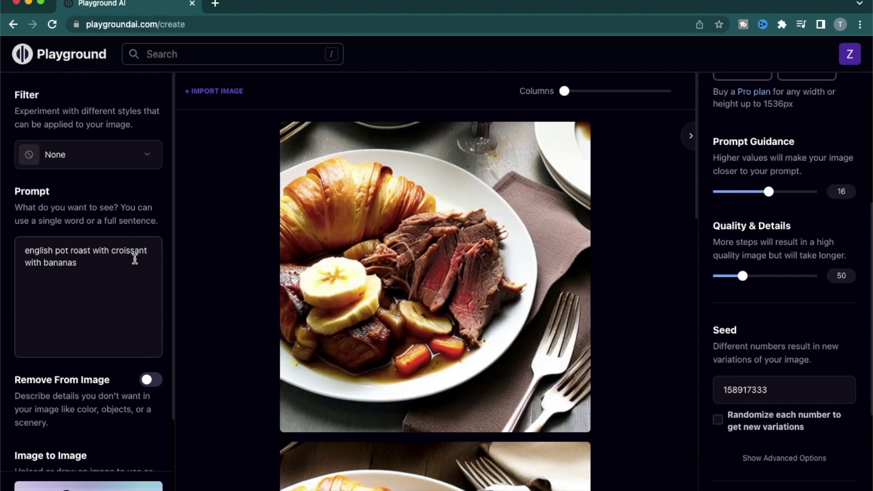
{"action": "type", "text": "and cherries"}
{"action": "left_click", "coordinate": [112, 487]}
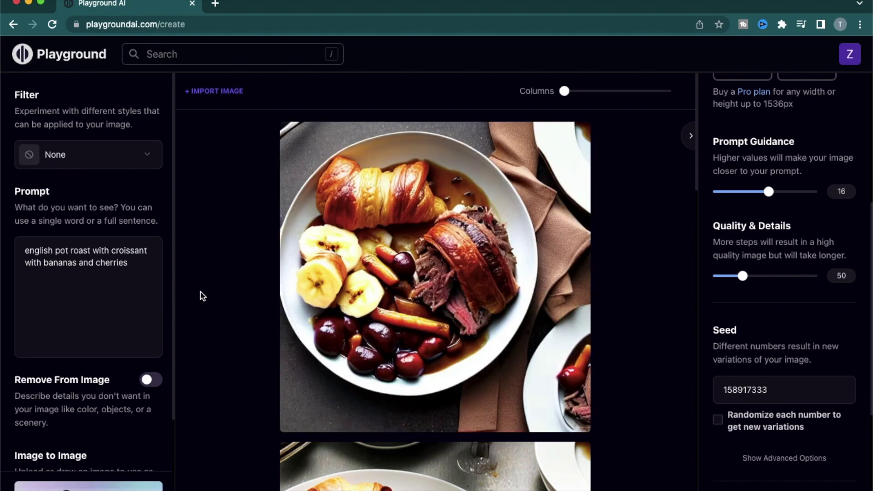
{"action": "mouse_move", "coordinate": [526, 163]}
- Turn on Remove From Image, exclude 'beef' and generate a new image
{"action": "scroll", "coordinate": [73, 350], "scroll_direction": "down", "scroll_amount": 2}
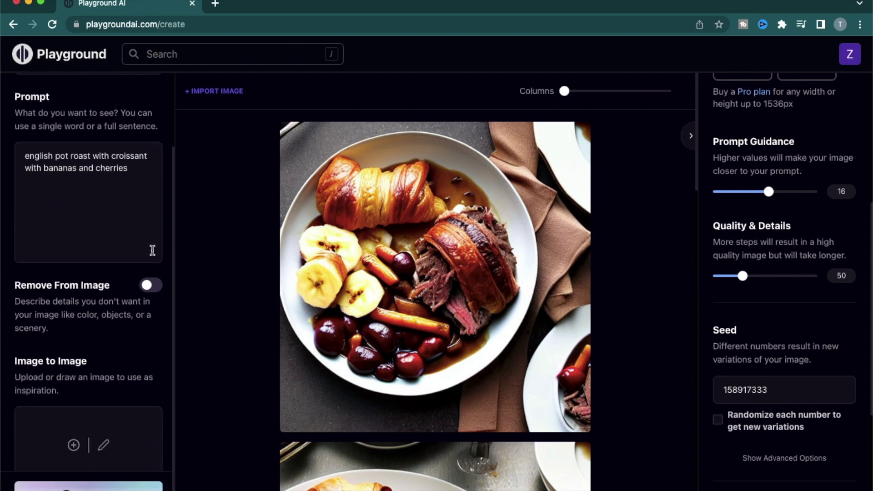
{"action": "mouse_move", "coordinate": [350, 180]}
{"action": "left_click", "coordinate": [147, 286]}
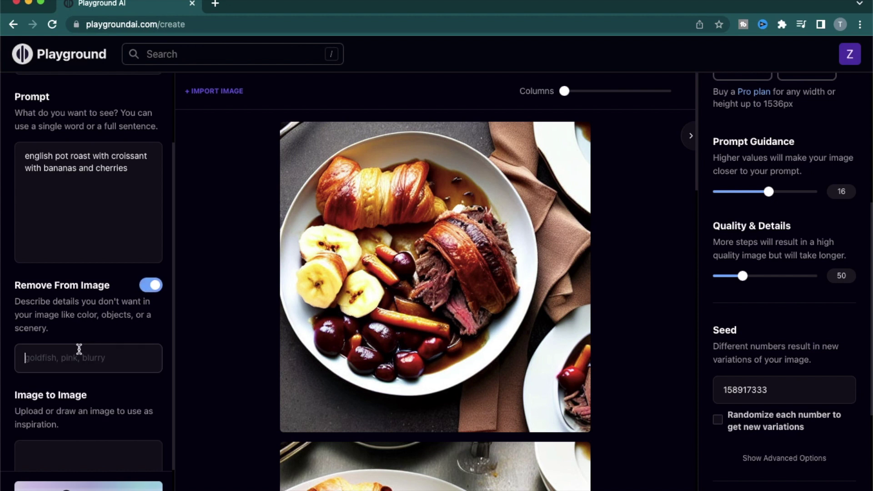
{"action": "type", "text": "beef"}
{"action": "key", "text": "Return"}
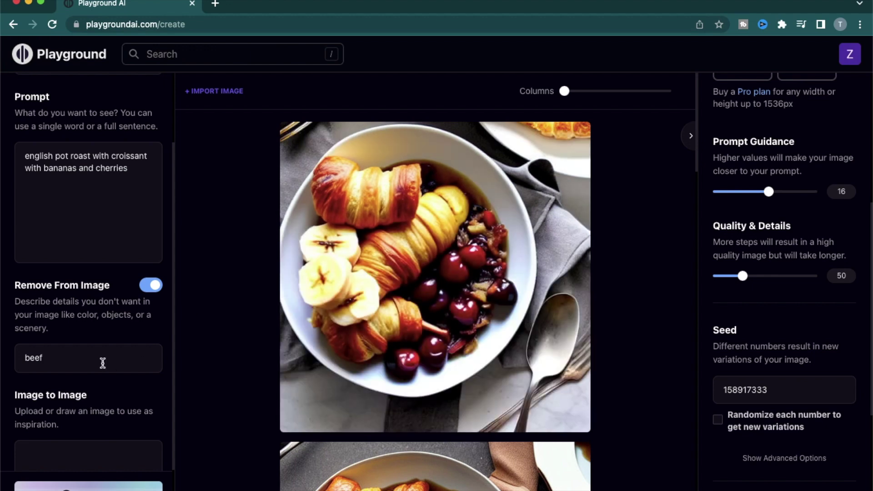
{"action": "scroll", "coordinate": [541, 264], "scroll_direction": "down", "scroll_amount": 4}
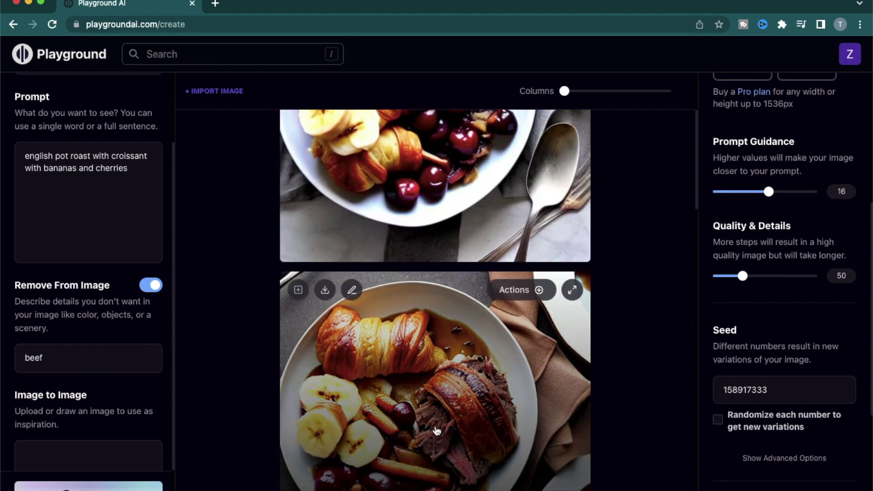
{"action": "scroll", "coordinate": [310, 373], "scroll_direction": "up", "scroll_amount": 4}
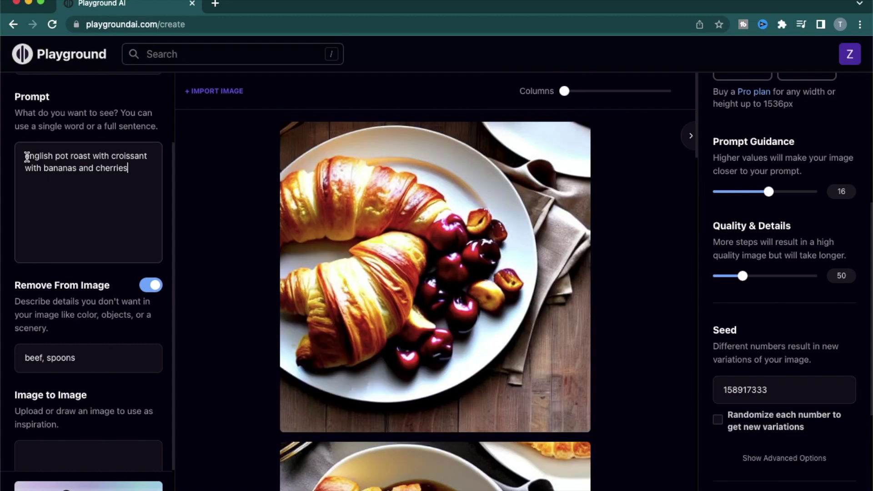
- Trim the prompt to 'english pot roast', clear and disable exclusions, and generate
{"action": "left_click_drag", "start_coordinate": [93, 156], "coordinate": [139, 167]}
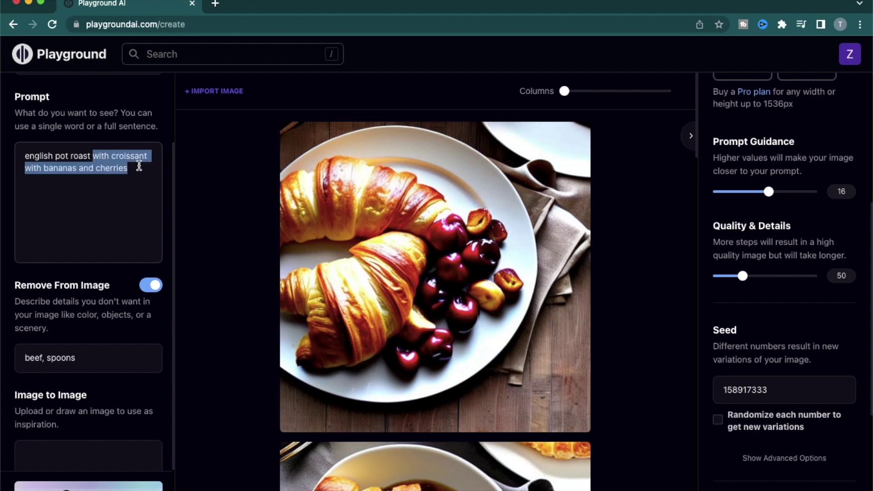
{"action": "key", "text": "BackSpace"}
{"action": "left_click", "coordinate": [109, 362]}
{"action": "key", "text": "super+a"}
{"action": "key", "text": "BackSpace"}
{"action": "left_click", "coordinate": [151, 286]}
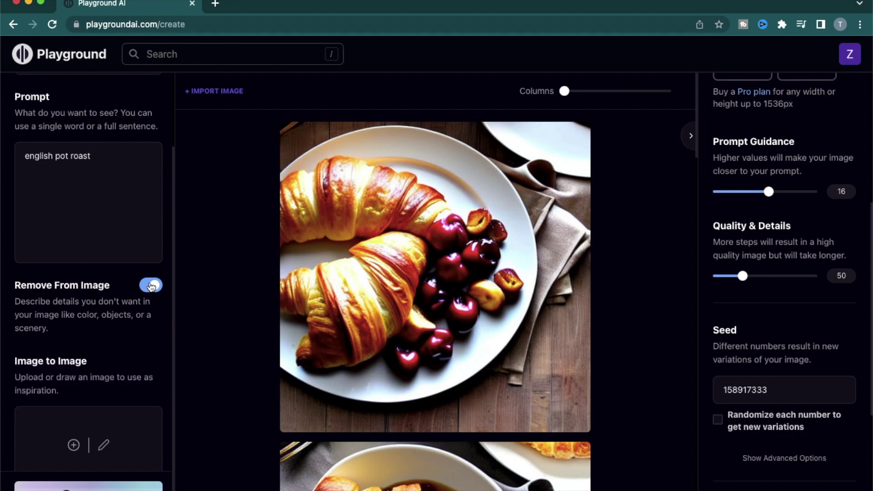
{"action": "left_click", "coordinate": [89, 485]}
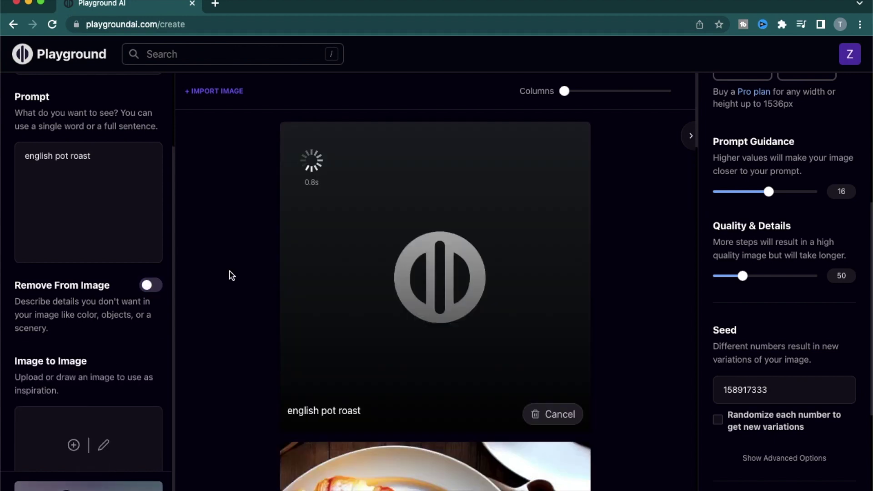
- Re-enable Remove From Image with 'beef' and generate again
{"action": "left_click", "coordinate": [152, 285]}
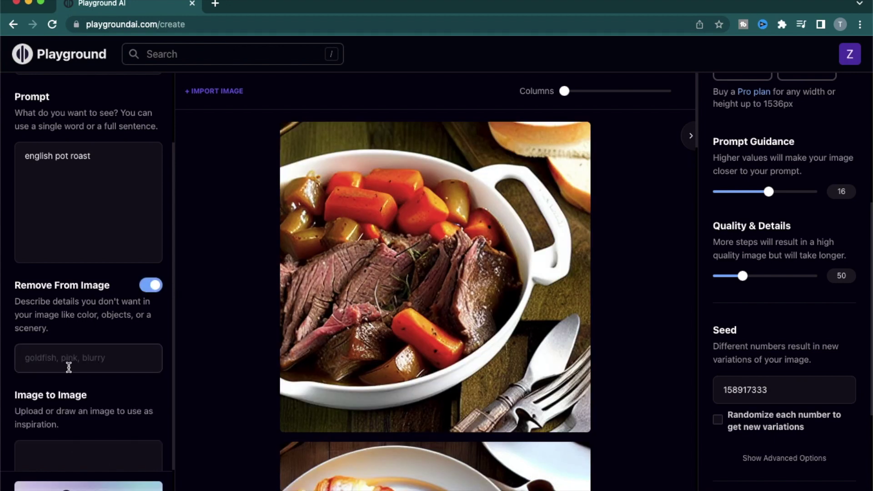
{"action": "type", "text": "beef"}
{"action": "left_click", "coordinate": [89, 486]}
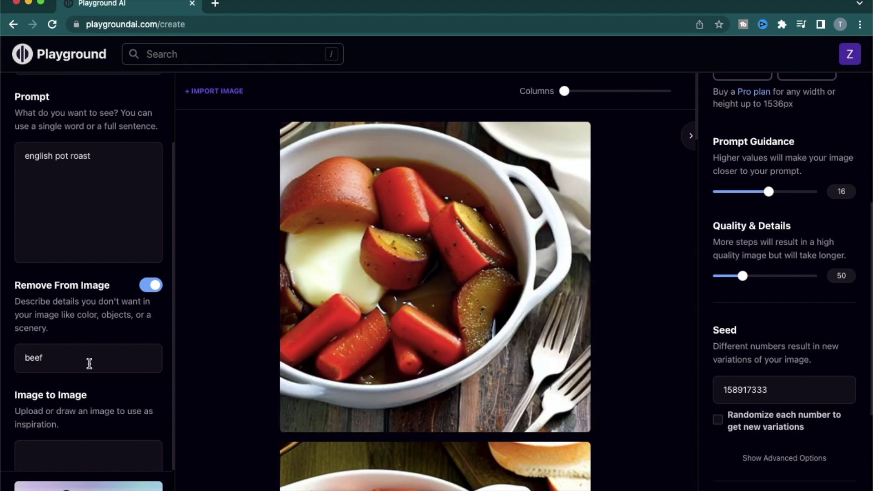
- Add carrots, bread and potatoes to the Remove From Image list after beef
{"action": "left_click", "coordinate": [89, 363]}
{"action": "type", "text": ", carrots"}
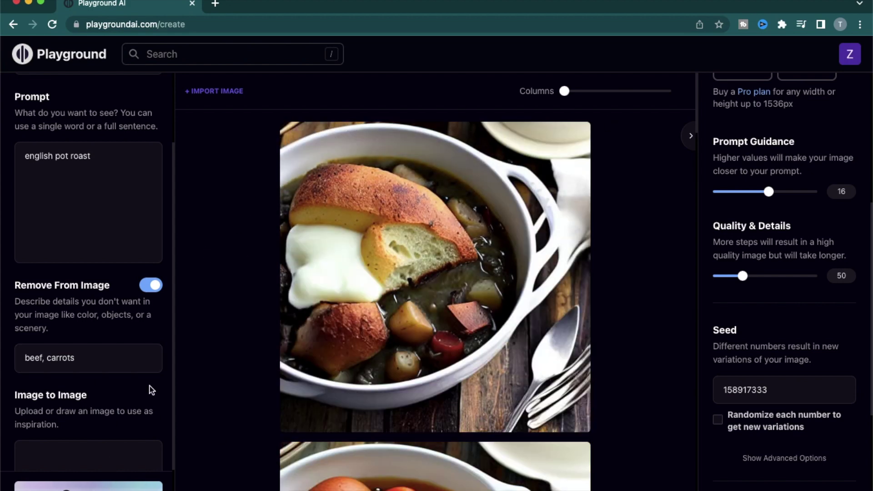
{"action": "mouse_move", "coordinate": [563, 238]}
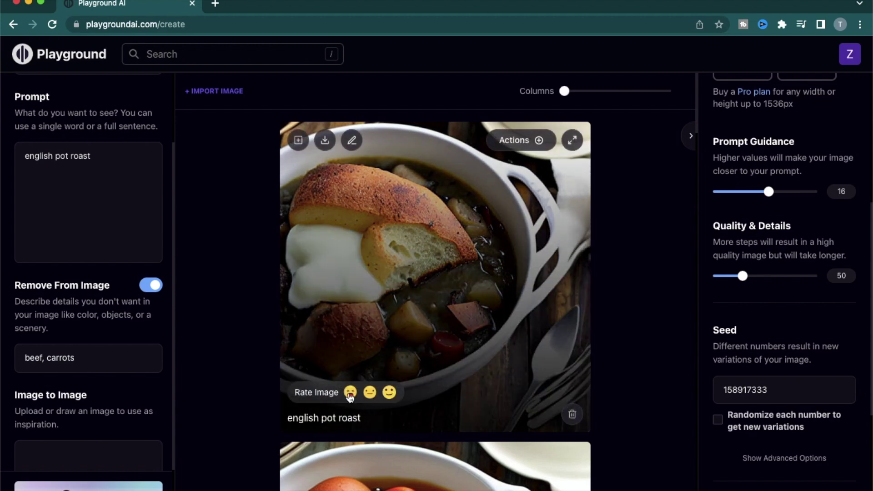
{"action": "left_click", "coordinate": [112, 356]}
{"action": "type", "text": ", bread"}
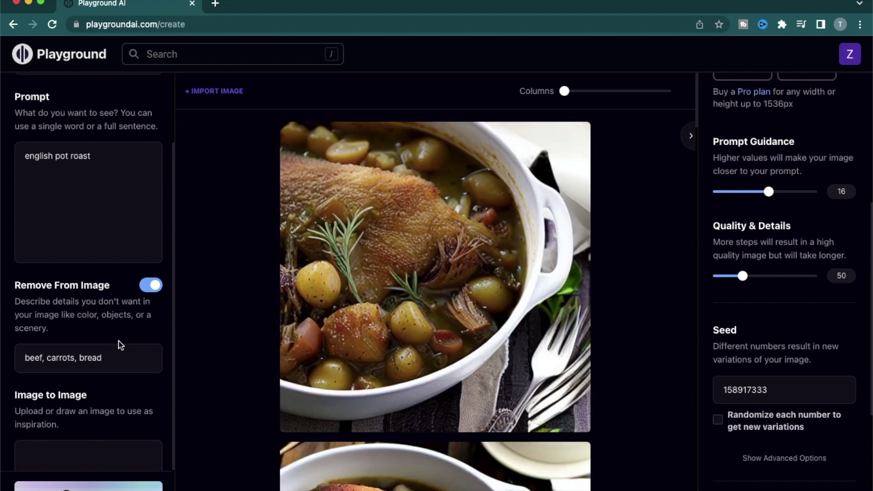
{"action": "mouse_move", "coordinate": [421, 278]}
{"action": "mouse_move", "coordinate": [384, 176]}
{"action": "left_click", "coordinate": [148, 362]}
{"action": "type", "text": ", potatoes"}
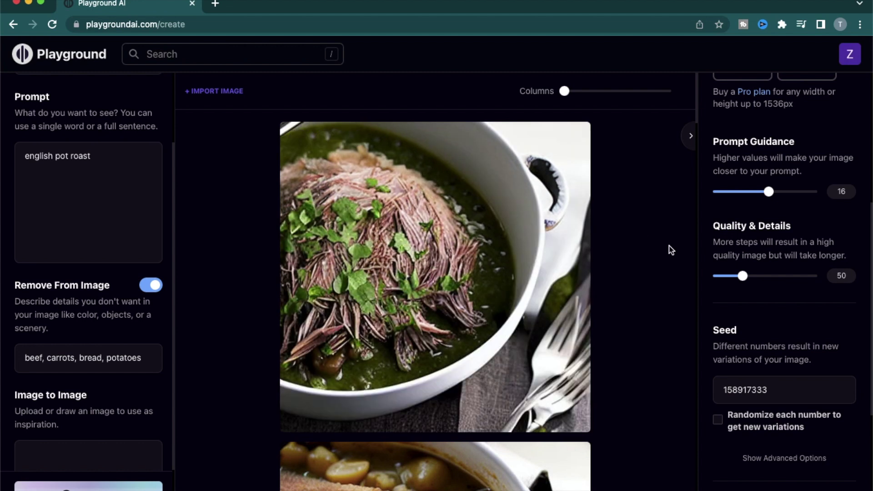
- Add 'leaves' to the exclusions and generate with Cmd+Enter
{"action": "left_click", "coordinate": [150, 361]}
{"action": "type", "text": ", leaves"}
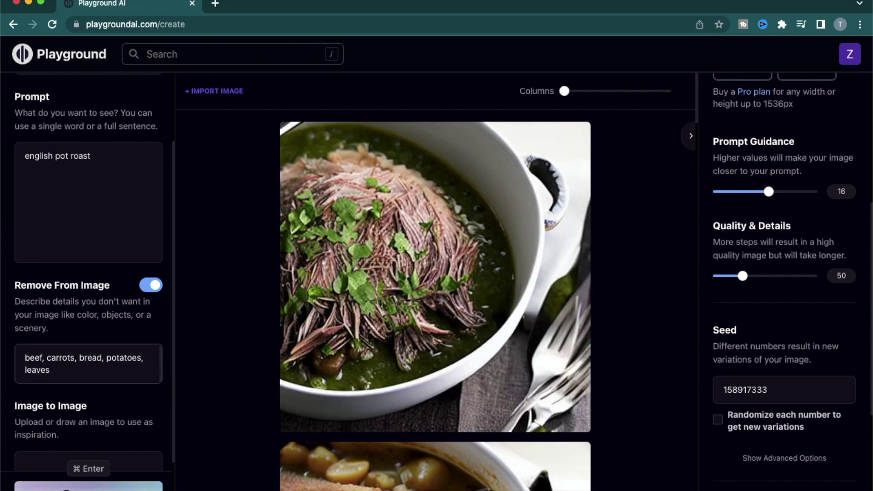
{"action": "key", "text": "super+Return"}
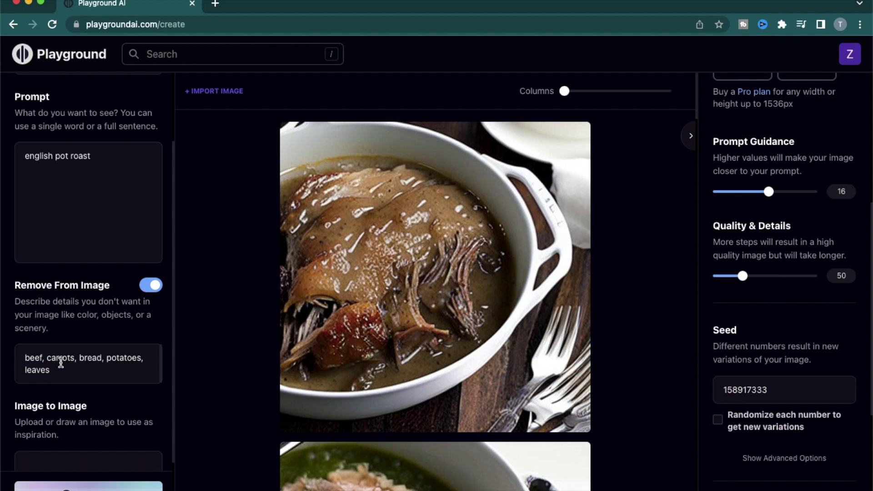
- Scroll through the newly generated pot roast images
{"action": "mouse_move", "coordinate": [294, 283]}
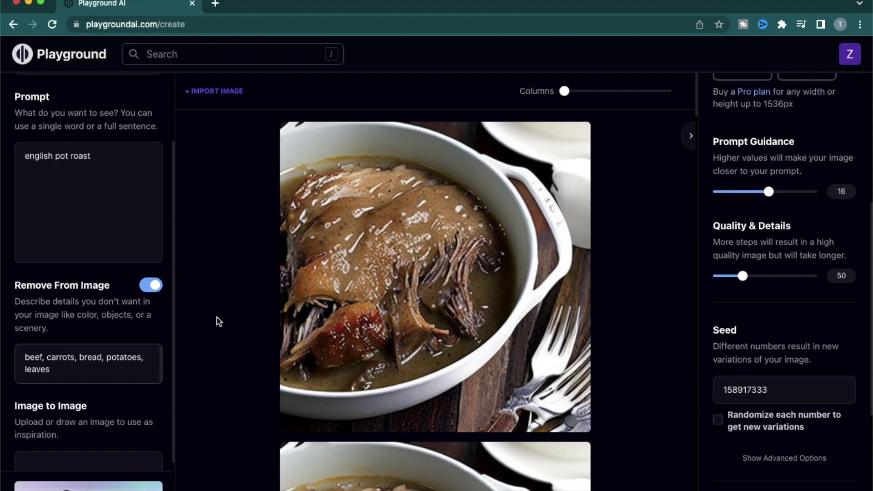
{"action": "scroll", "coordinate": [219, 321], "scroll_direction": "down", "scroll_amount": 7}
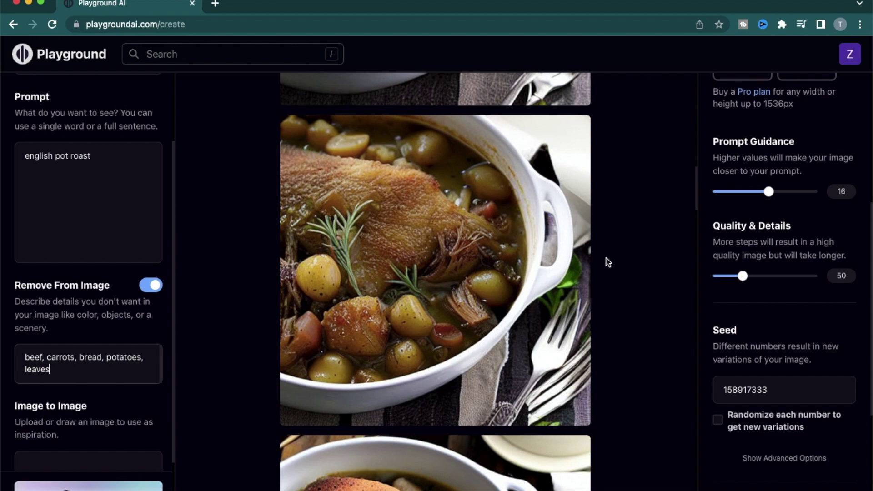
{"action": "mouse_move", "coordinate": [446, 187]}
{"action": "scroll", "coordinate": [609, 269], "scroll_direction": "up", "scroll_amount": 10}
{"action": "scroll", "coordinate": [396, 314], "scroll_direction": "down", "scroll_amount": 10}
{"action": "scroll", "coordinate": [525, 263], "scroll_direction": "down", "scroll_amount": 5}
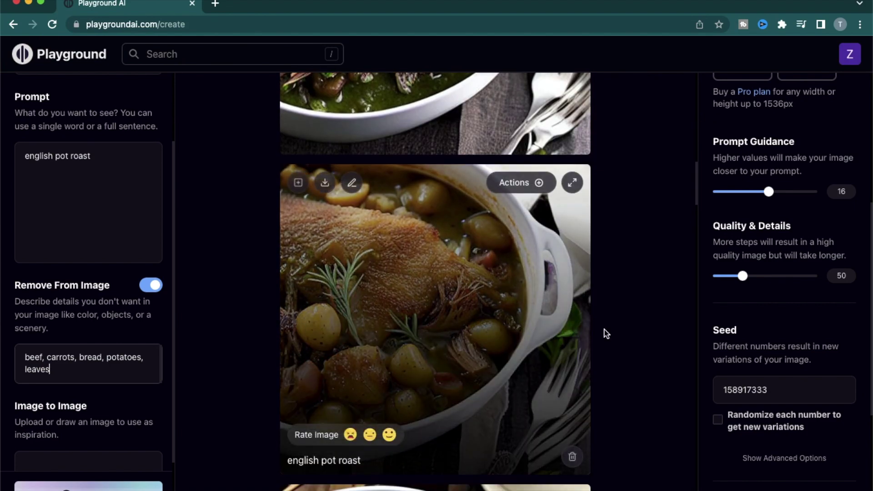
{"action": "scroll", "coordinate": [638, 299], "scroll_direction": "down", "scroll_amount": 1}
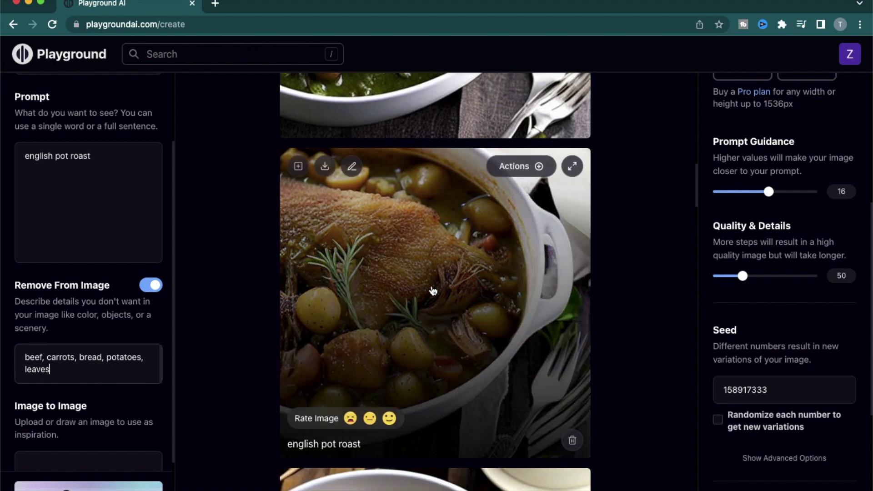
- Use the potato pot roast image for image-to-image and review the resulting pepper stew variants
{"action": "left_click", "coordinate": [529, 169]}
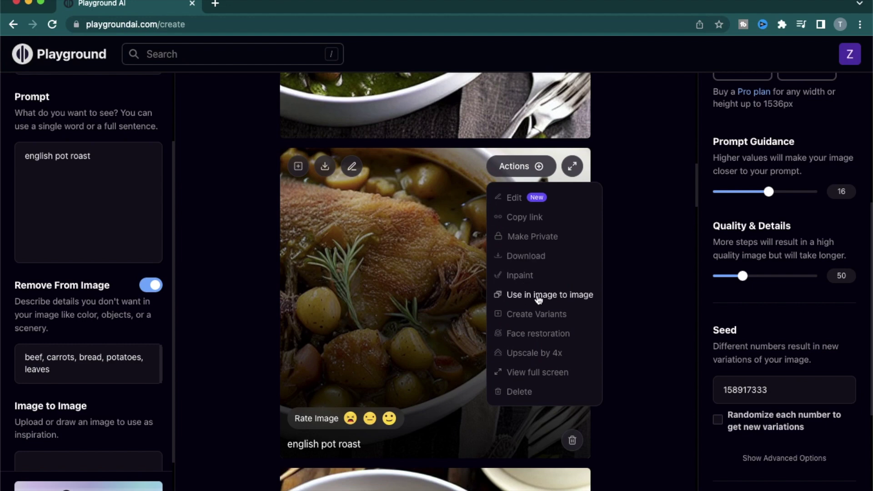
{"action": "left_click", "coordinate": [545, 318]}
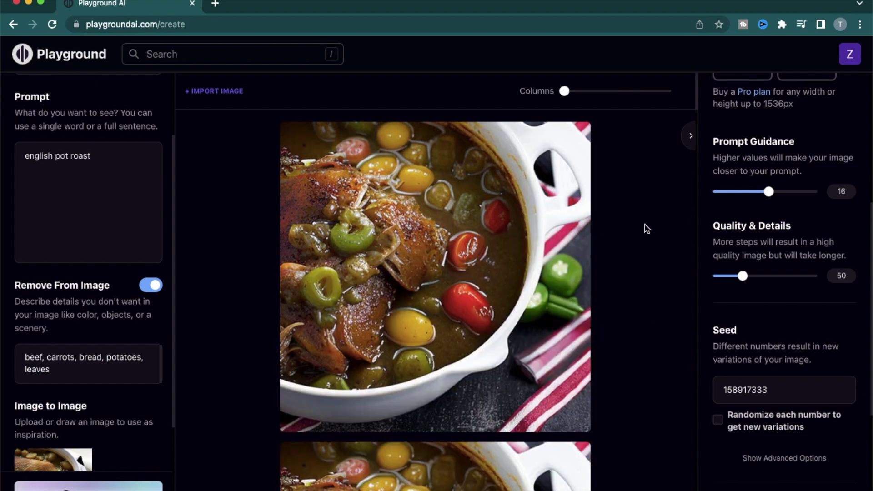
{"action": "mouse_move", "coordinate": [528, 145]}
{"action": "left_click", "coordinate": [528, 144]}
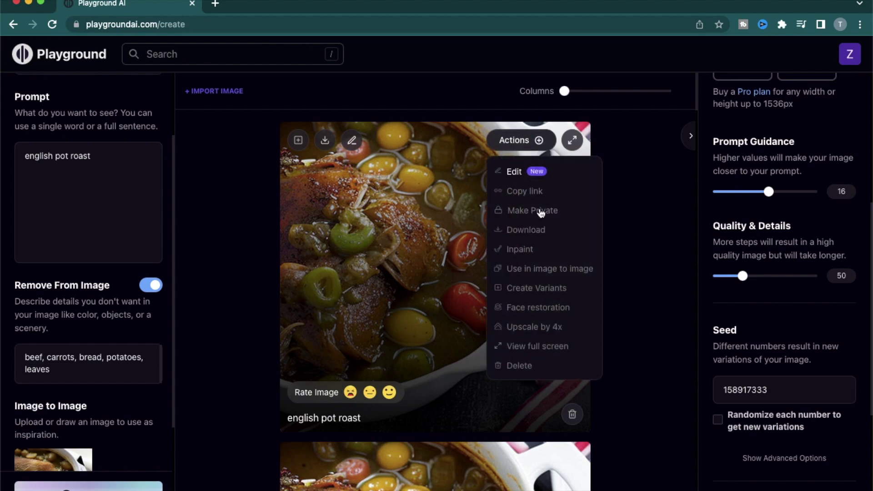
{"action": "left_click", "coordinate": [542, 290]}
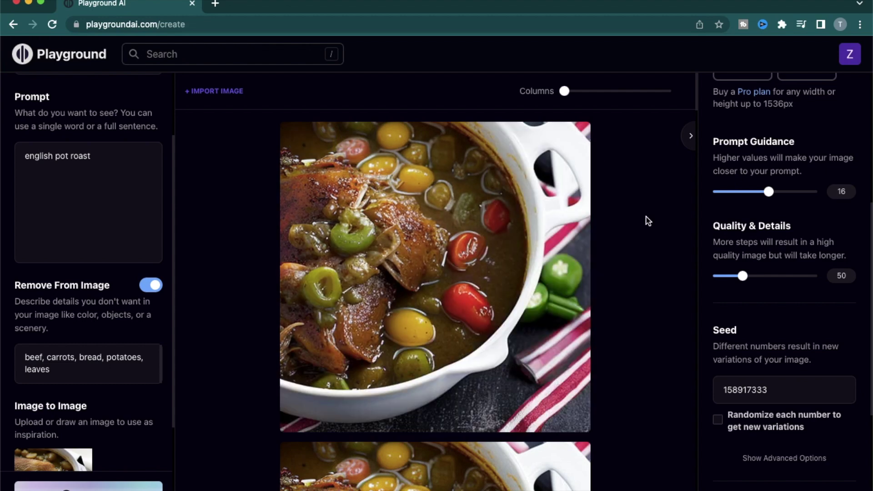
{"action": "scroll", "coordinate": [648, 357], "scroll_direction": "down", "scroll_amount": 1}
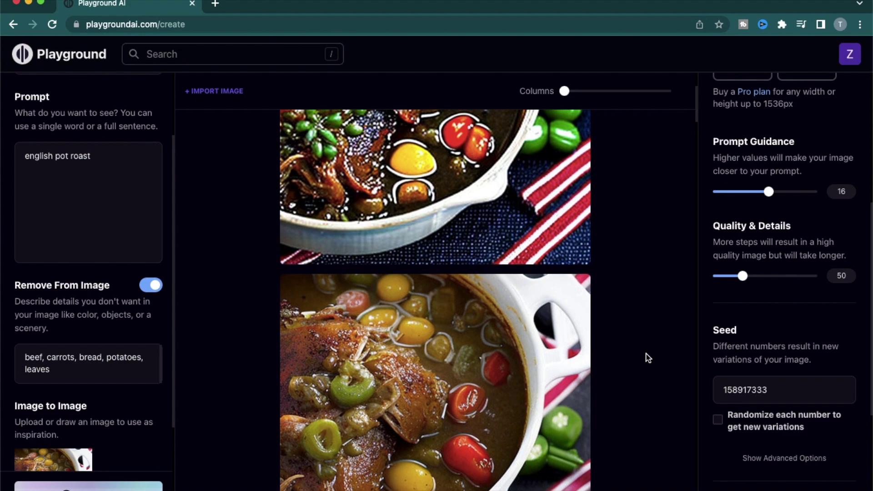
{"action": "scroll", "coordinate": [647, 358], "scroll_direction": "up", "scroll_amount": 4}
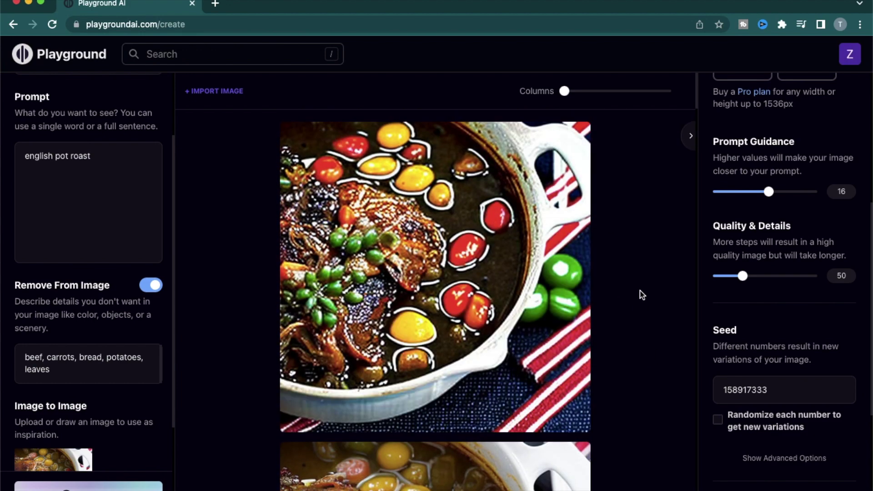
{"action": "scroll", "coordinate": [622, 251], "scroll_direction": "down", "scroll_amount": 20}
- Scroll through the generated pot roast images on the page
{"action": "scroll", "coordinate": [624, 251], "scroll_direction": "down", "scroll_amount": 15}
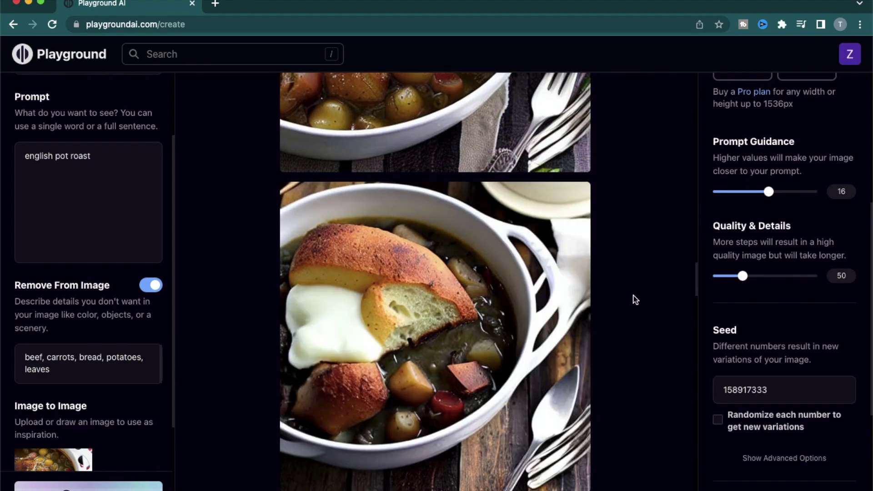
{"action": "scroll", "coordinate": [623, 287], "scroll_direction": "down", "scroll_amount": 5}
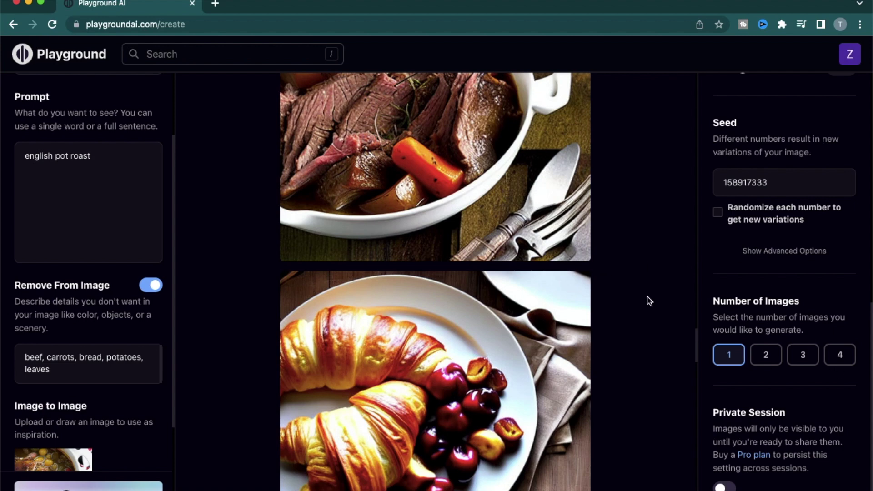
{"action": "scroll", "coordinate": [505, 255], "scroll_direction": "up", "scroll_amount": 10}
{"action": "scroll", "coordinate": [624, 340], "scroll_direction": "down", "scroll_amount": 5}
{"action": "scroll", "coordinate": [625, 340], "scroll_direction": "down", "scroll_amount": 20}
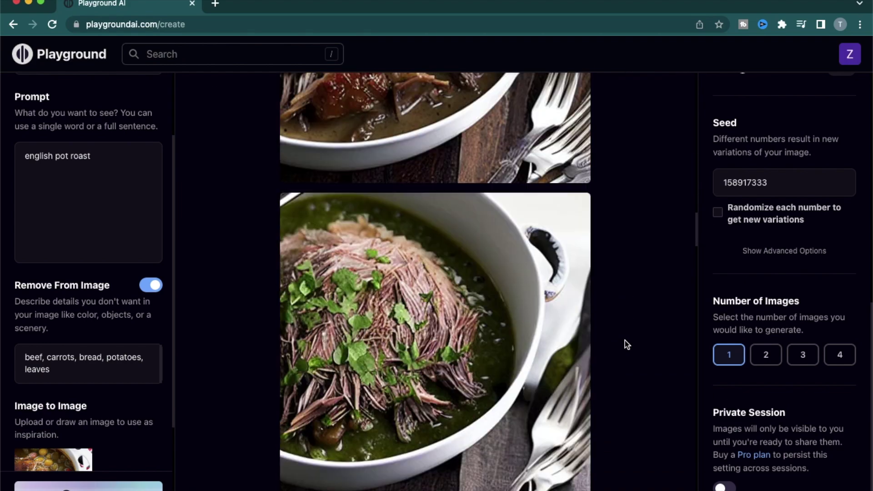
{"action": "scroll", "coordinate": [625, 345], "scroll_direction": "down", "scroll_amount": 1}
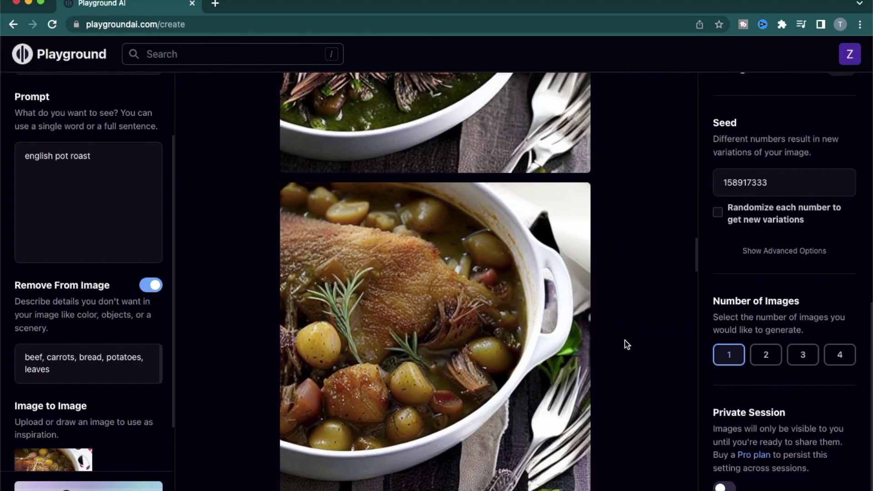
{"action": "scroll", "coordinate": [625, 339], "scroll_direction": "down", "scroll_amount": 10}
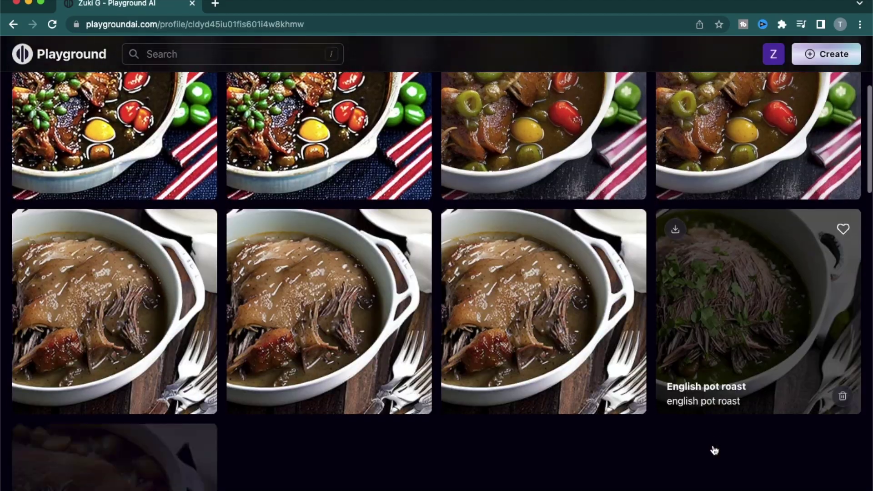
{"action": "scroll", "coordinate": [714, 448], "scroll_direction": "down", "scroll_amount": 5}
{"action": "scroll", "coordinate": [712, 444], "scroll_direction": "up", "scroll_amount": 15}
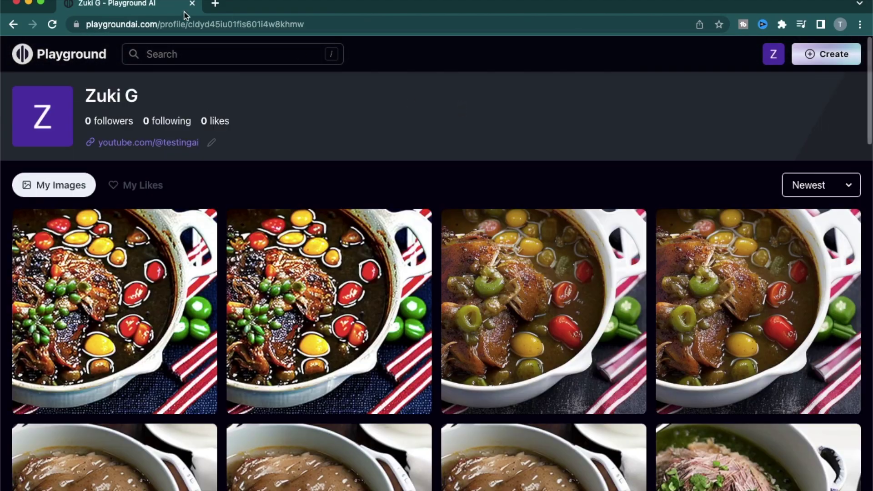
{"action": "left_click", "coordinate": [182, 19]}
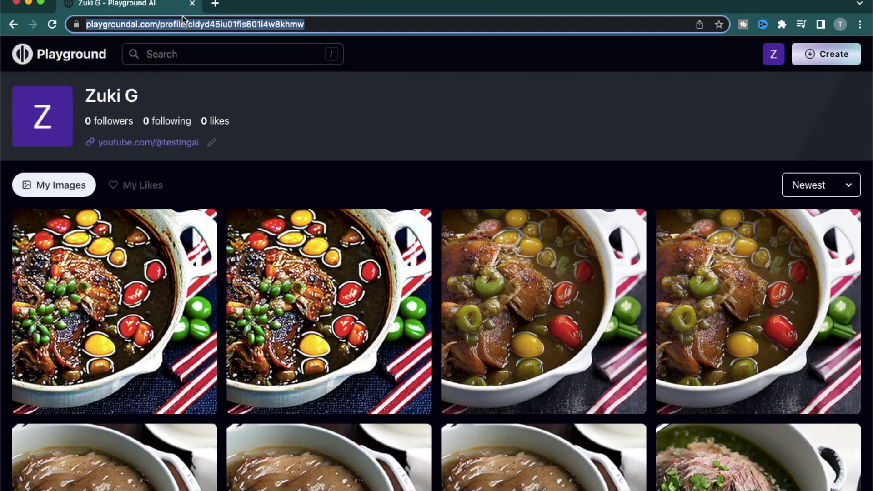
{"action": "left_click", "coordinate": [547, 106]}
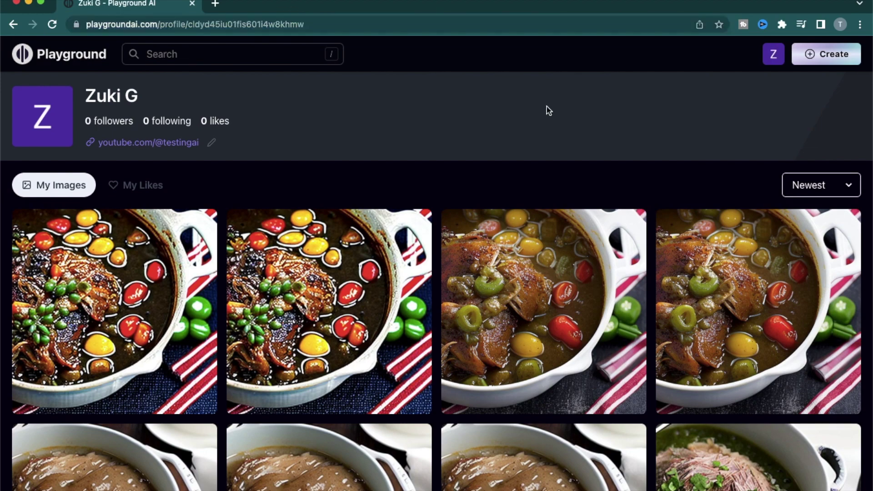
{"action": "scroll", "coordinate": [522, 181], "scroll_direction": "down", "scroll_amount": 5}
{"action": "scroll", "coordinate": [523, 181], "scroll_direction": "up", "scroll_amount": 6}
- Search the community images for 'english pot roast'
{"action": "left_click", "coordinate": [163, 44]}
{"action": "type", "text": "english pot"}
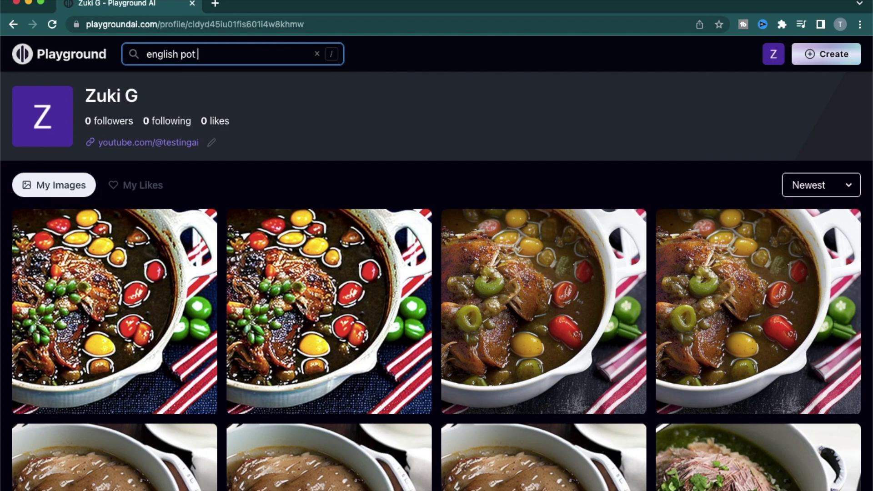
{"action": "key", "text": "Return"}
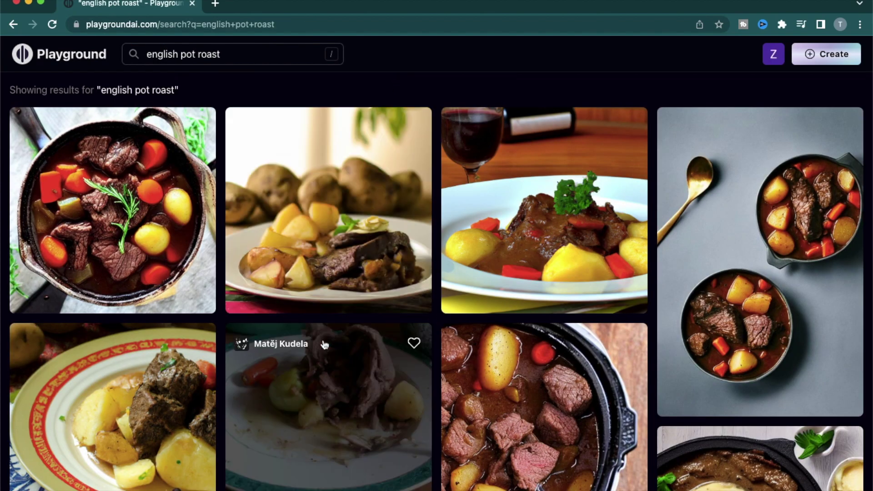
- Scroll through the pot roast search results, then reload the page
{"action": "scroll", "coordinate": [324, 344], "scroll_direction": "down", "scroll_amount": 6}
{"action": "scroll", "coordinate": [116, 266], "scroll_direction": "up", "scroll_amount": 6}
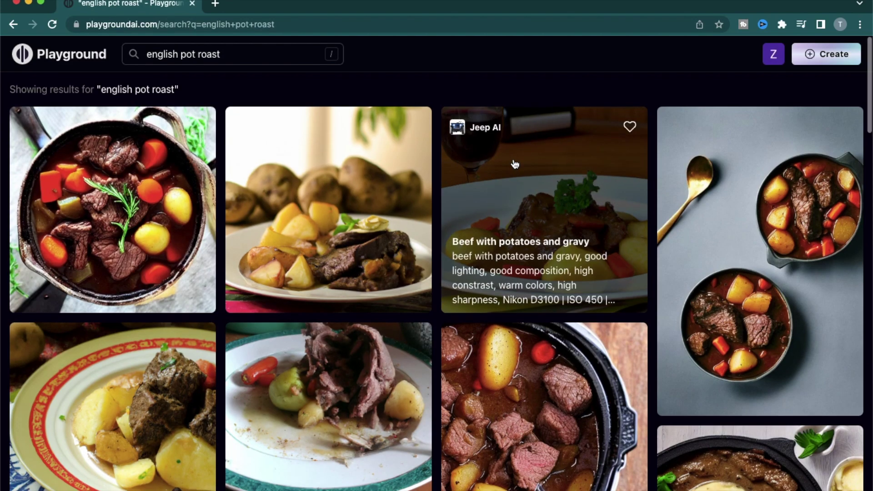
{"action": "scroll", "coordinate": [514, 164], "scroll_direction": "down", "scroll_amount": 15}
{"action": "scroll", "coordinate": [514, 164], "scroll_direction": "down", "scroll_amount": 15}
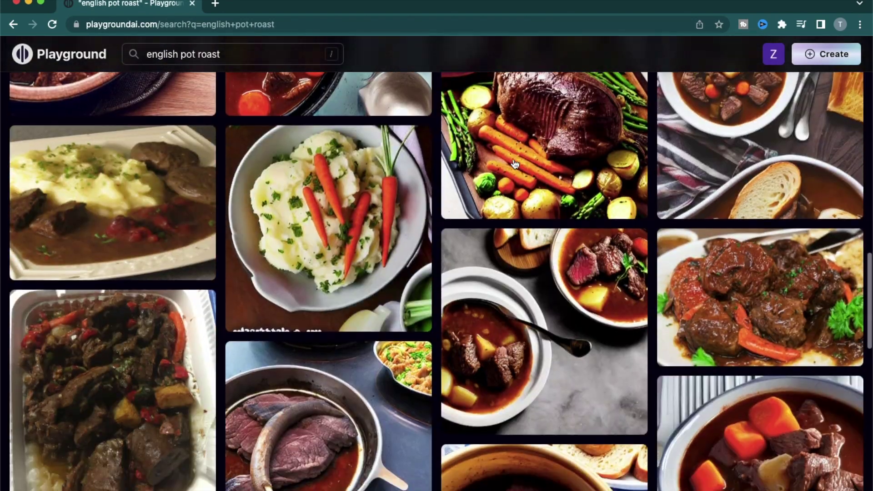
{"action": "scroll", "coordinate": [514, 164], "scroll_direction": "down", "scroll_amount": 8}
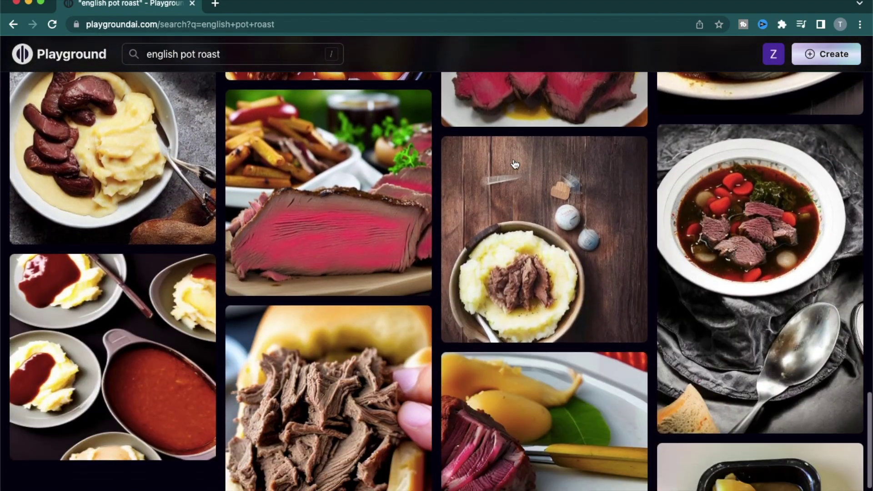
{"action": "scroll", "coordinate": [514, 164], "scroll_direction": "down", "scroll_amount": 12}
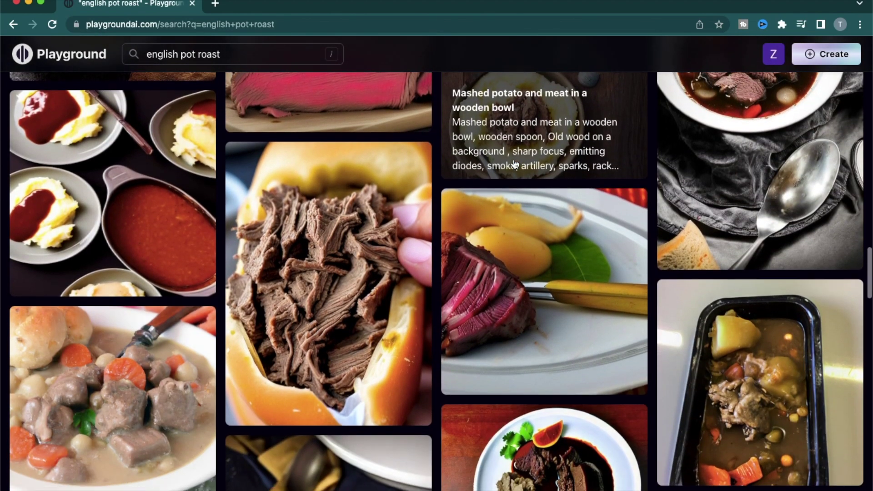
{"action": "scroll", "coordinate": [514, 164], "scroll_direction": "down", "scroll_amount": 12}
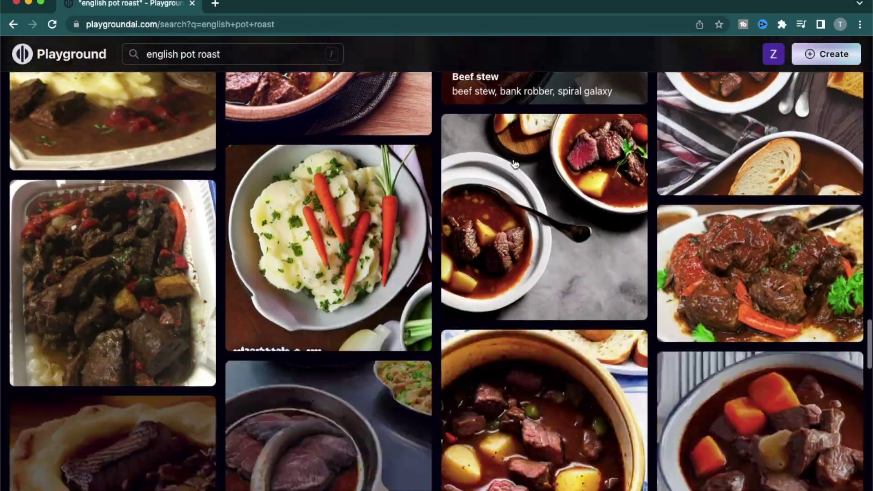
{"action": "scroll", "coordinate": [596, 278], "scroll_direction": "down", "scroll_amount": 12}
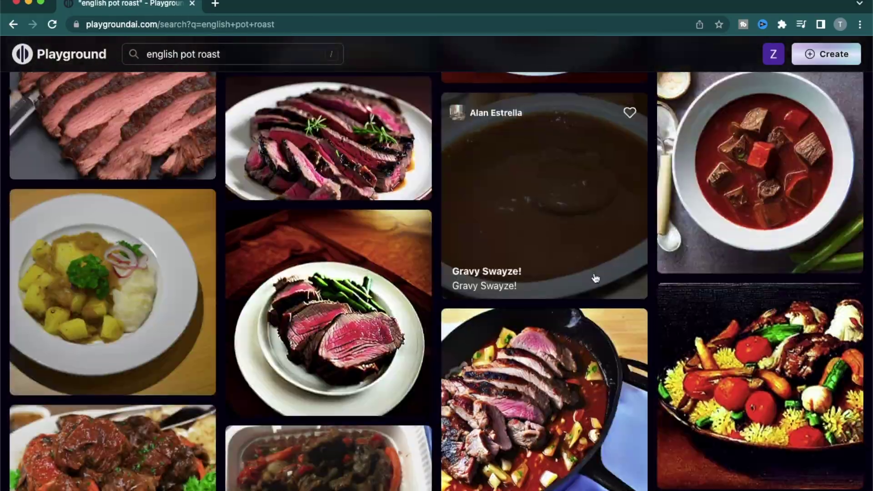
{"action": "key", "text": "super+r"}
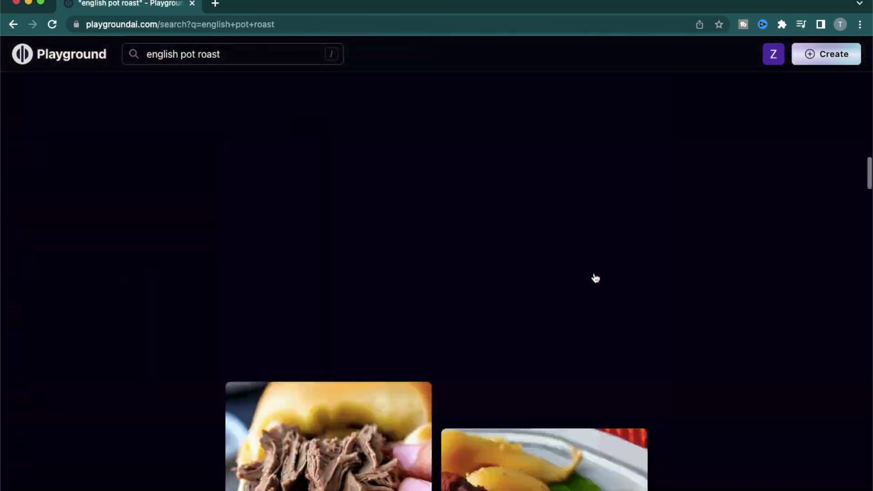